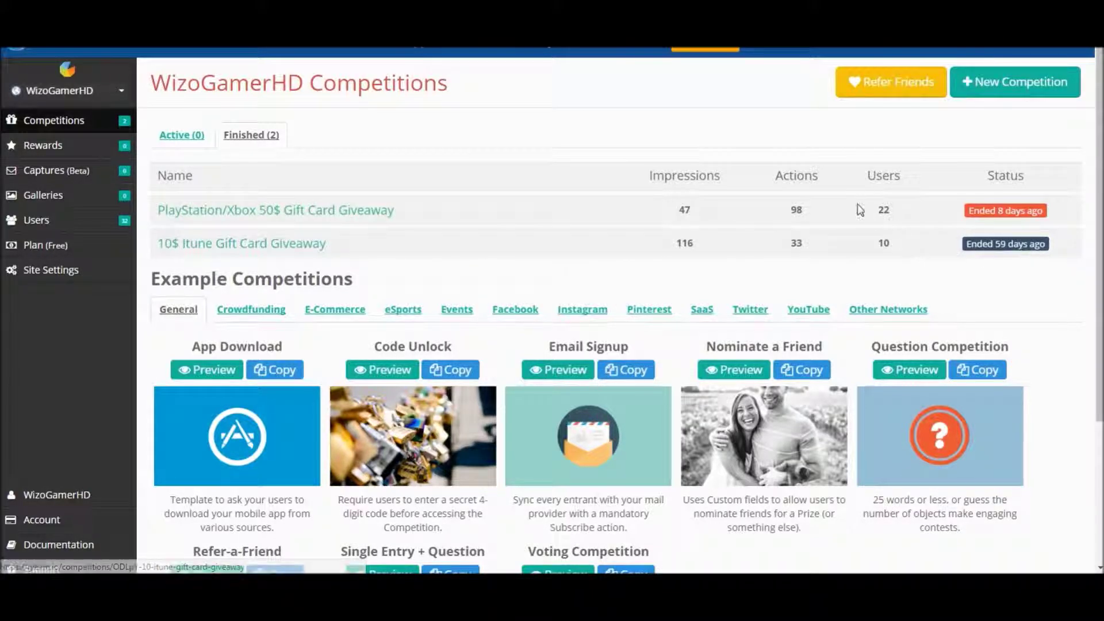
Note the giveaway's 22 users and 98 actions, then open the PlayStation/Xbox 50$ Gift Card Giveaway
drag(860, 210, 914, 213)
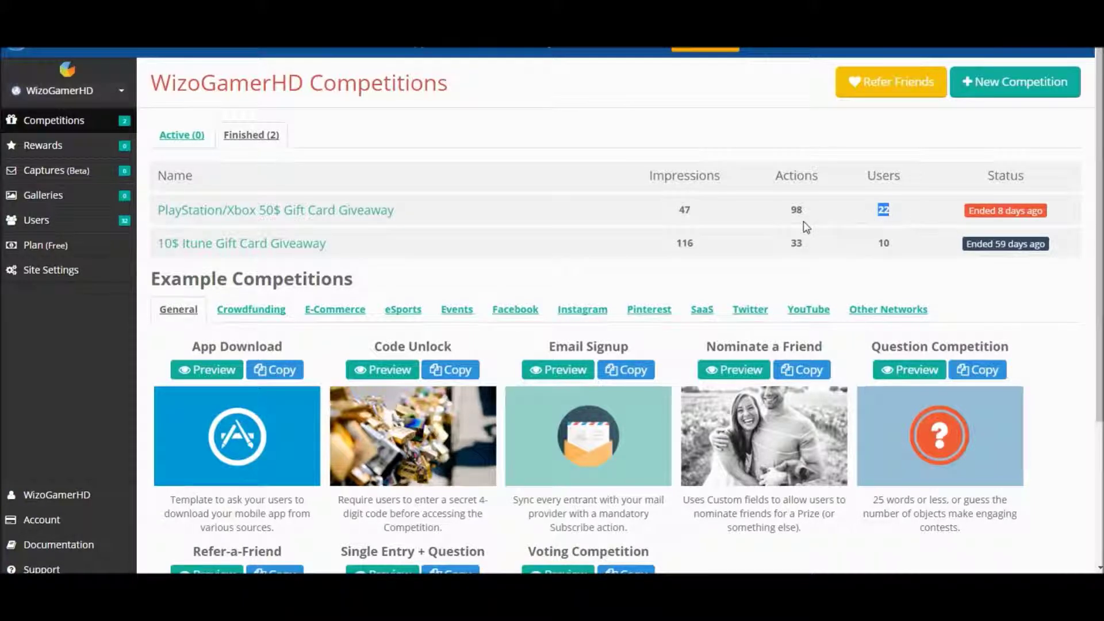
drag(791, 210, 838, 214)
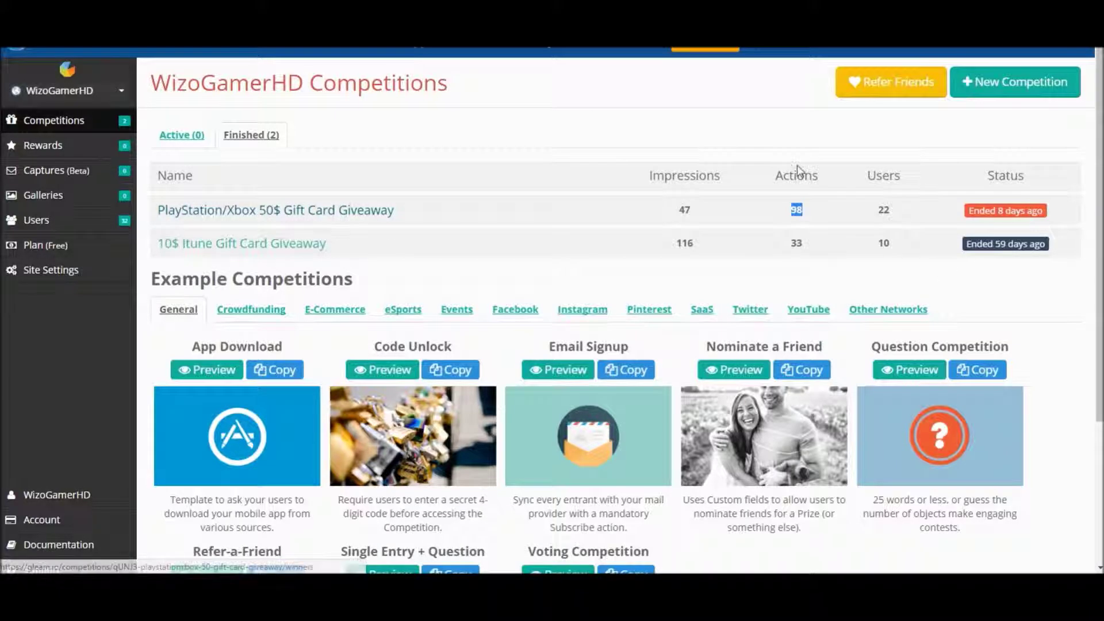
click(247, 212)
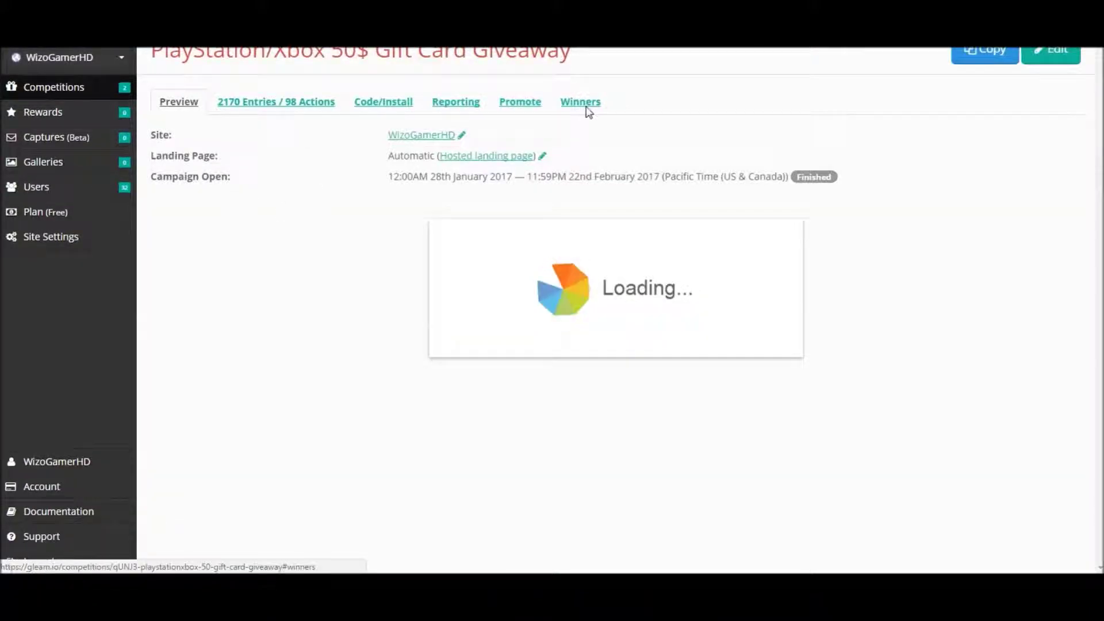
Draw a random winner from the Winners section; entry 187 wins
click(579, 140)
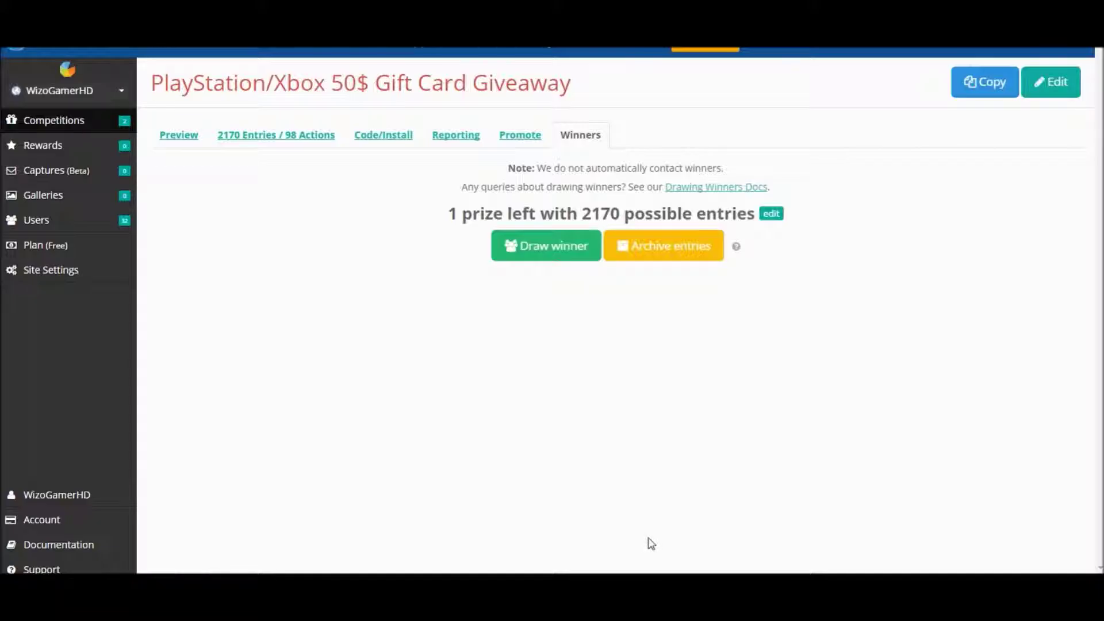
click(571, 253)
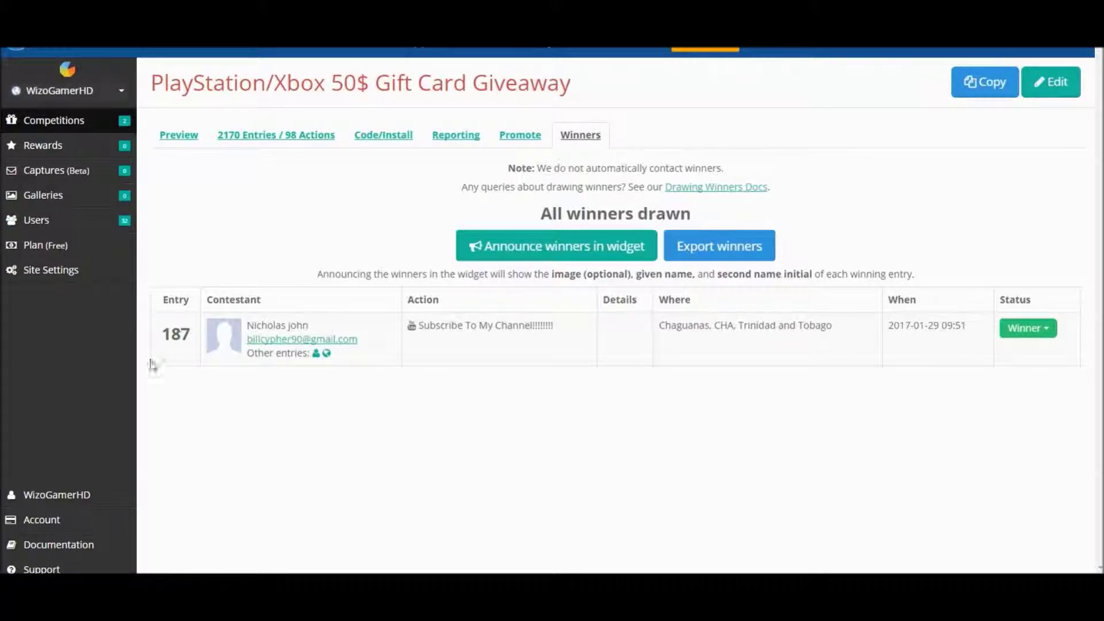
drag(157, 334, 197, 325)
click(382, 190)
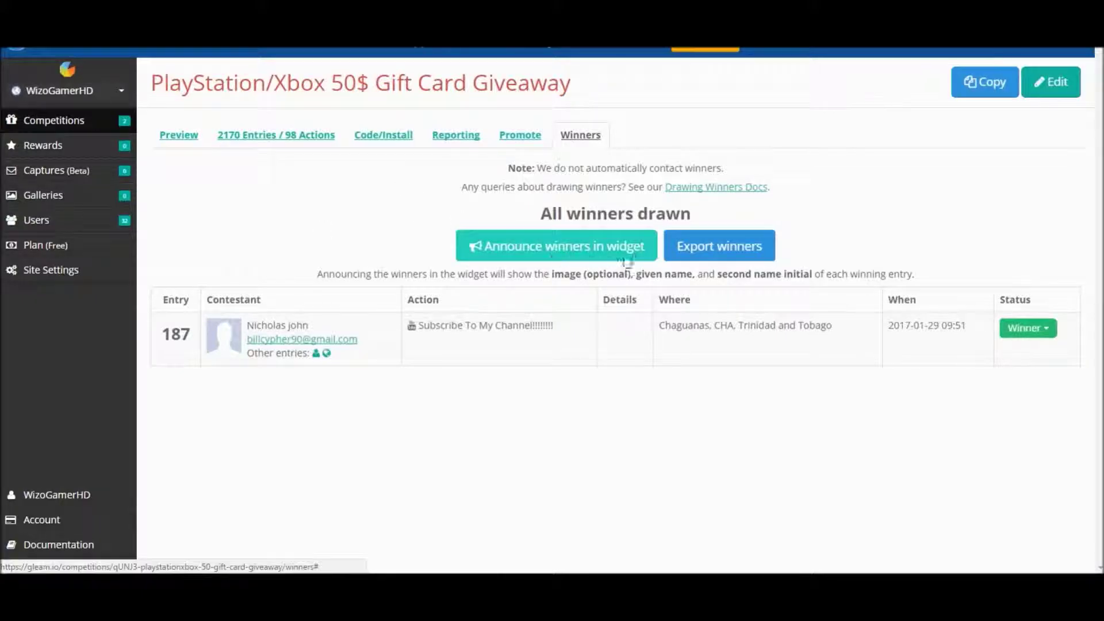
Start an Outlook email to the winner's address, then discard it without saving
click(305, 345)
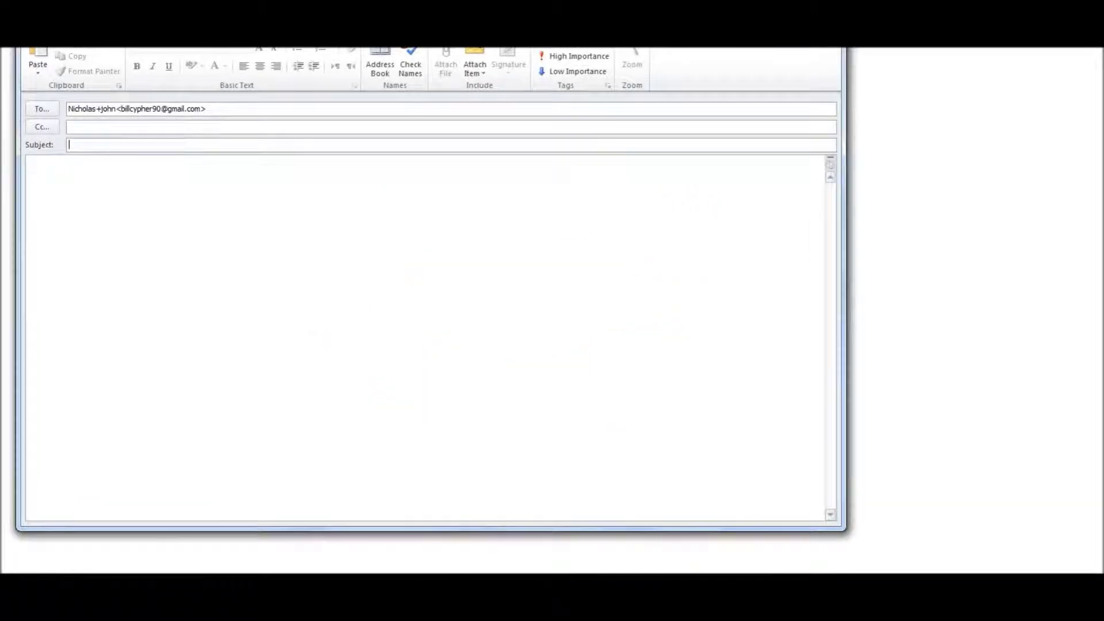
key(Escape)
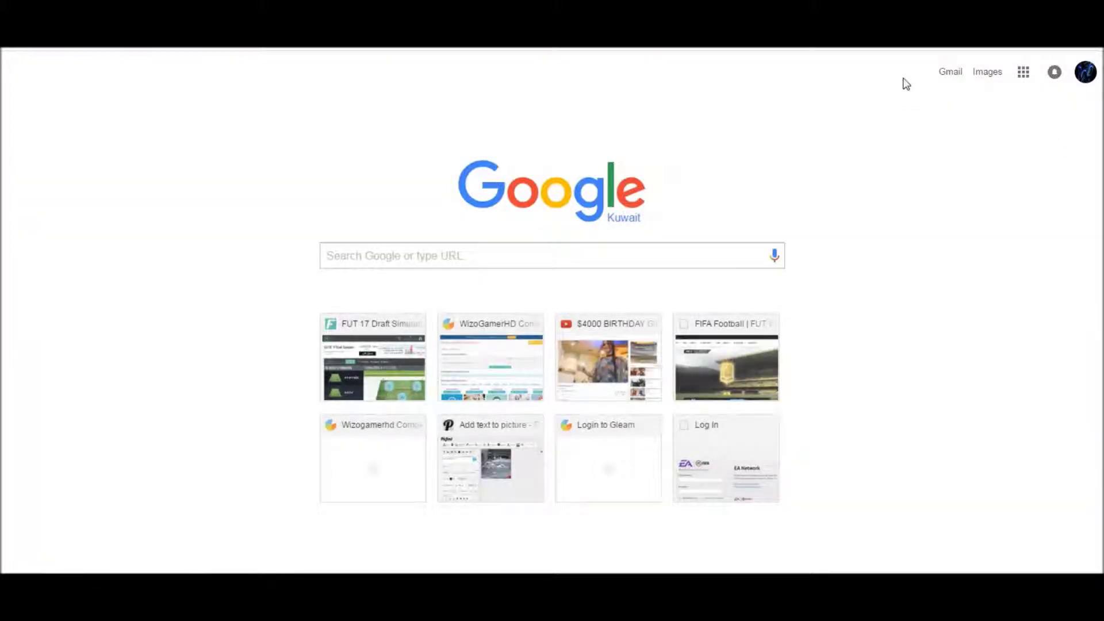
Open Gmail, start a new blank message and place the cursor in Subject
click(949, 73)
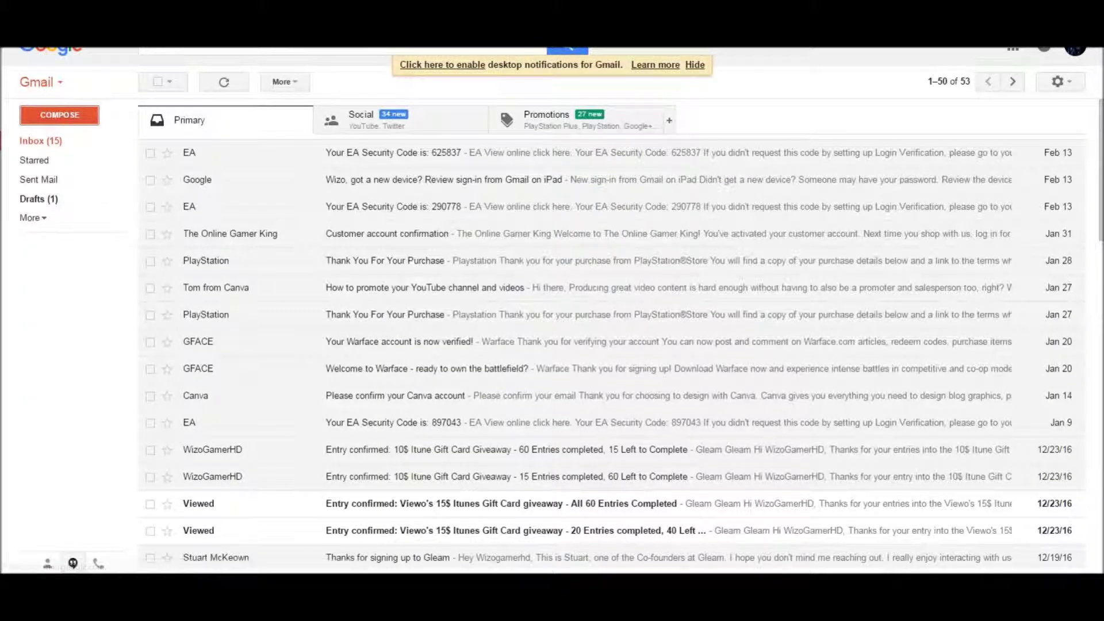
click(60, 115)
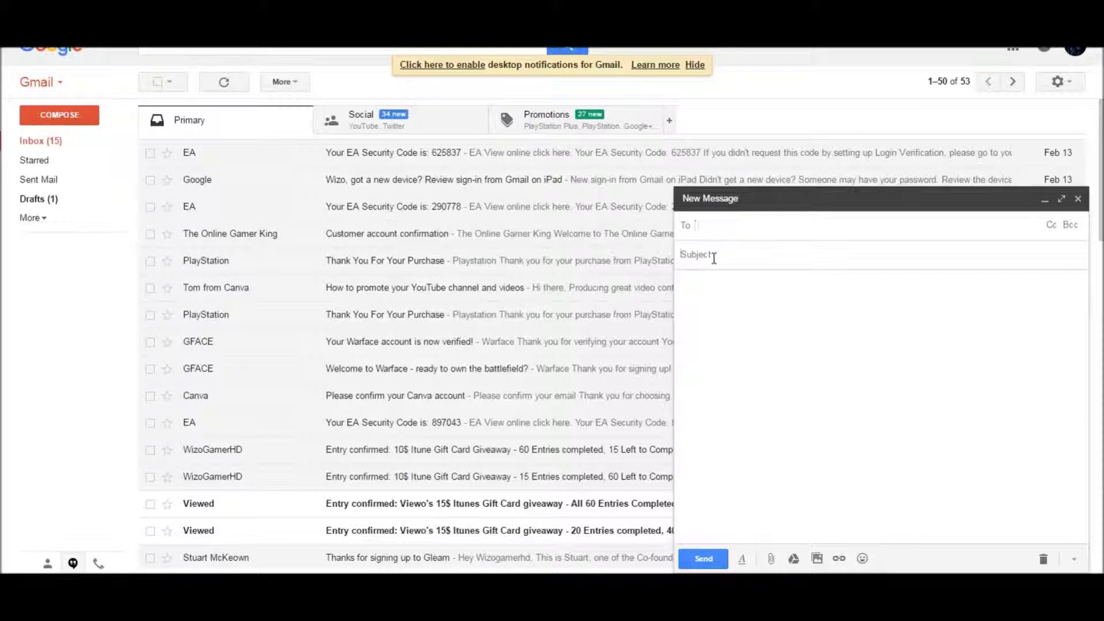
click(713, 256)
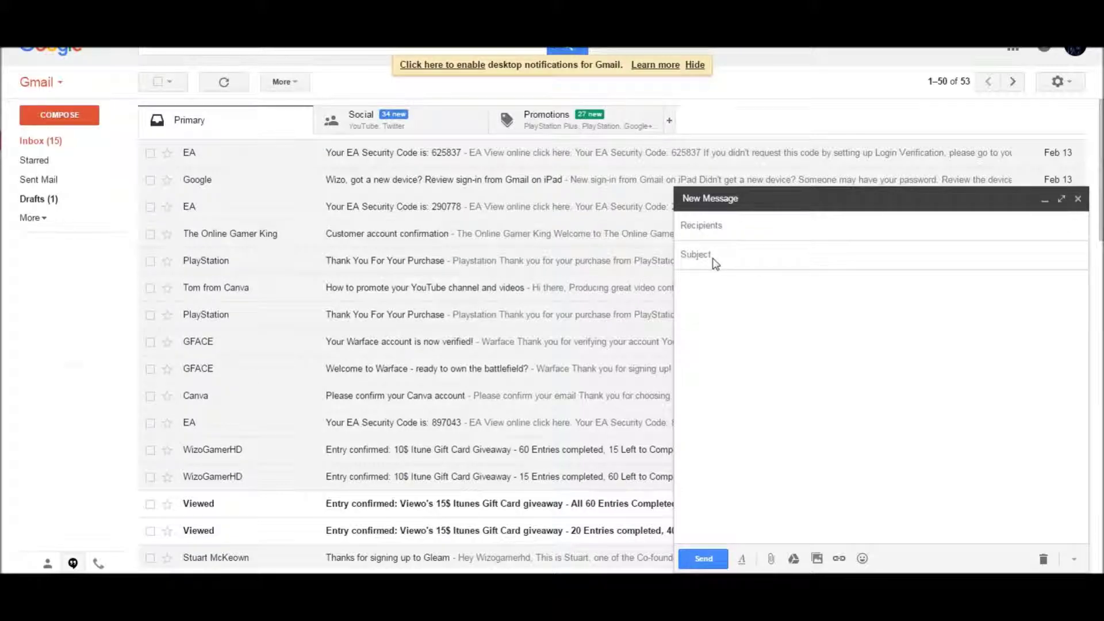
Enter subject 'Giveaway Winner' and begin the body greeting the winner by name with congratulations
text(Giveaway Winner)
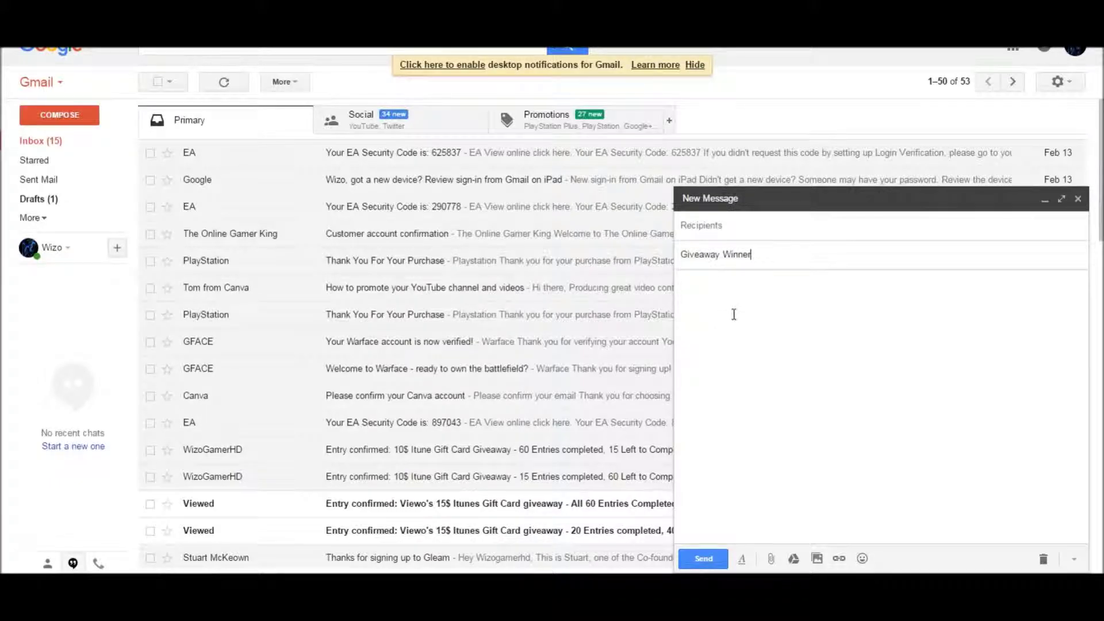
click(737, 308)
text(Hello)
key(alt+space)
key(Escape)
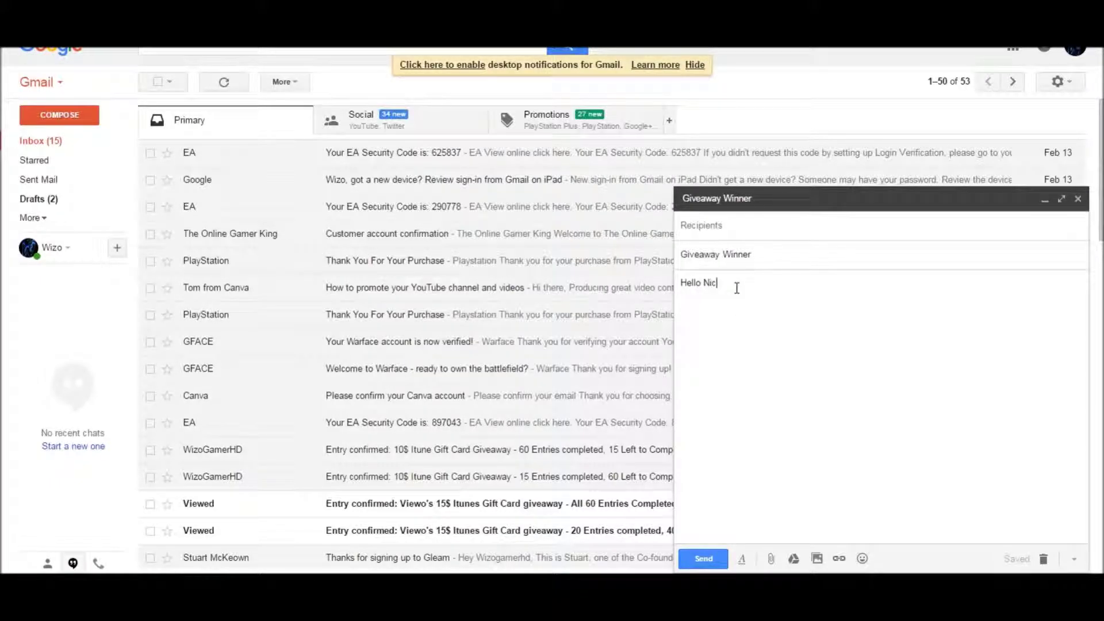
text(Nicolas )
text(Conf)
key(BackSpace)
key(BackSpace)
text(rualtion On Wi)
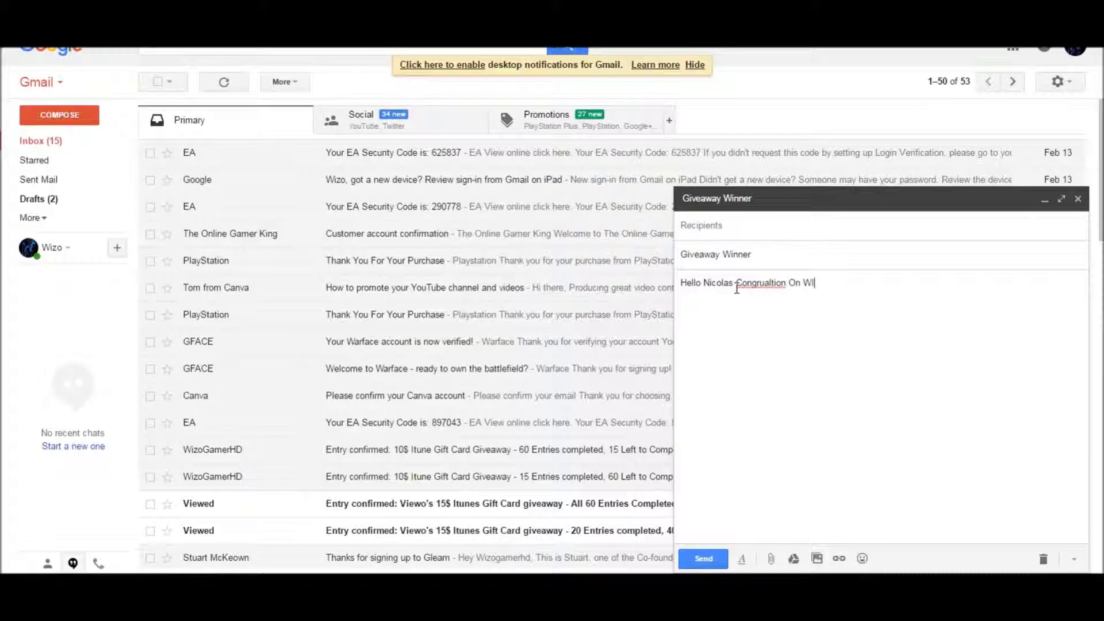
text(n)
key(BackSpace)
key(BackSpace)
key(BackSpace)
Finish the body about winning the 50$ Gift Card and choosing an Xbox or PlayStation code, signed 'Regards'
text(Winning The 50$ Gift Car)
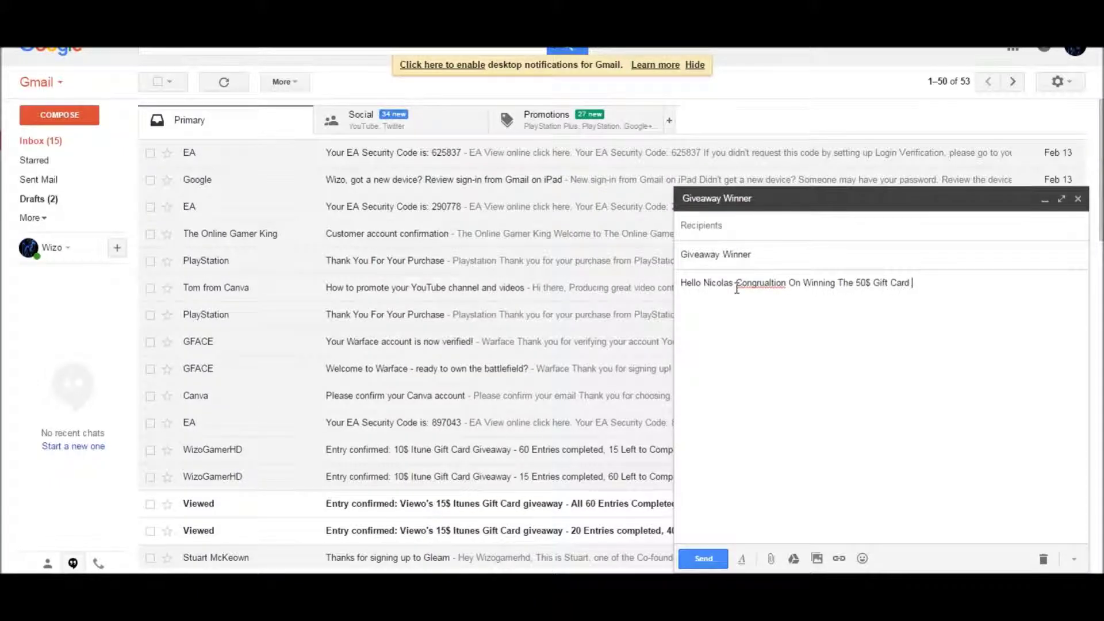
text(d So Pls Email Me Back If Y)
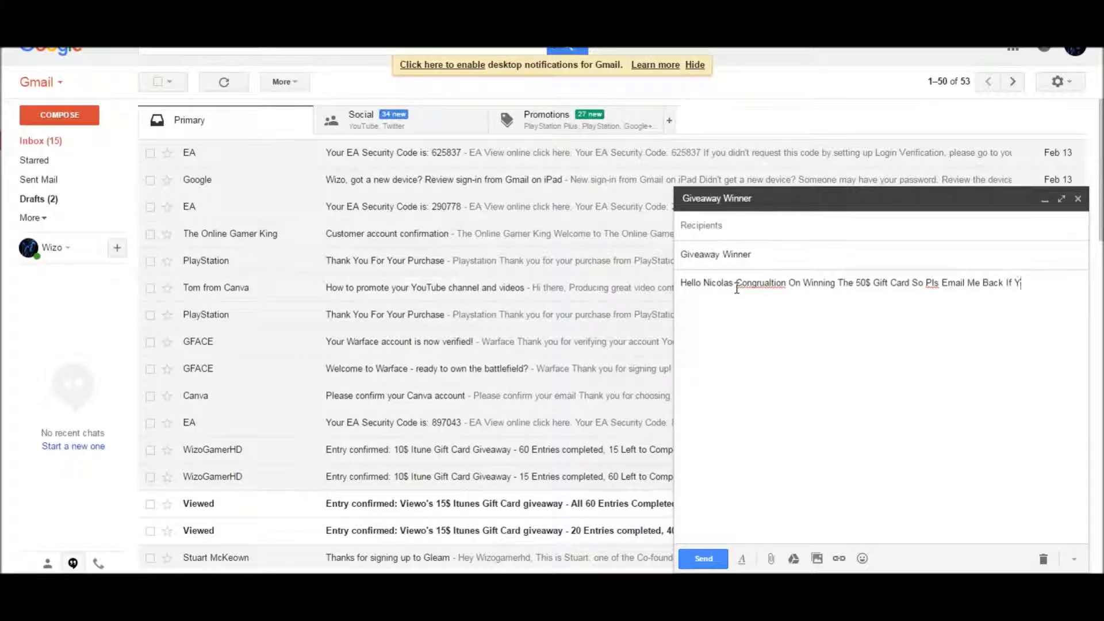
text(ou Want A )
text(Exbox O)
text(r PL)
text(aystati)
text(on Code)
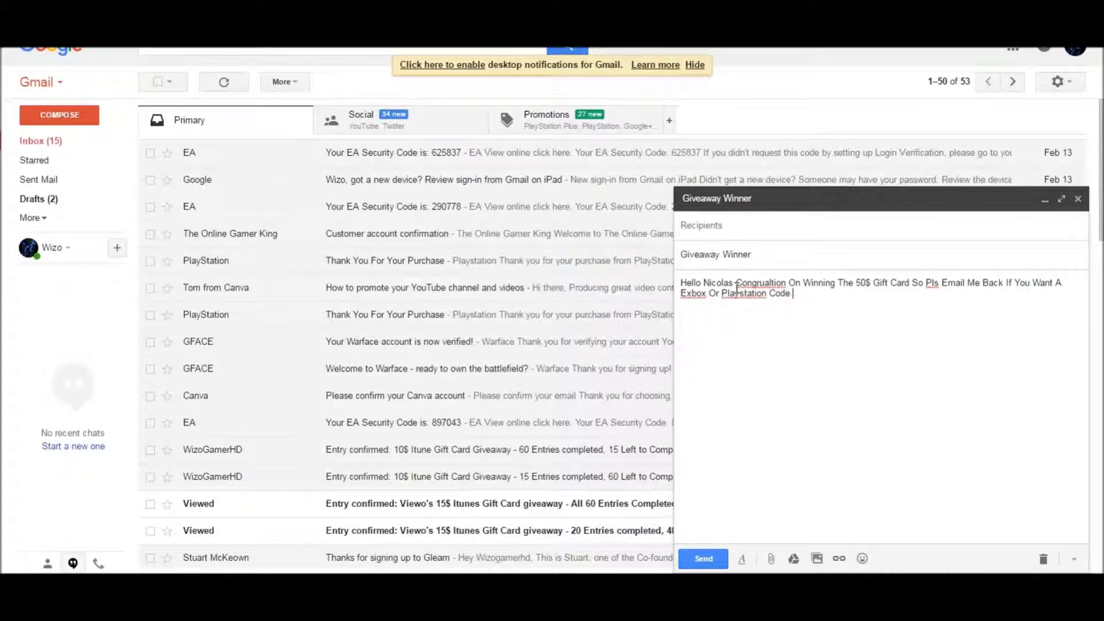
key(Return)
text(Reg)
text(Wizo g)
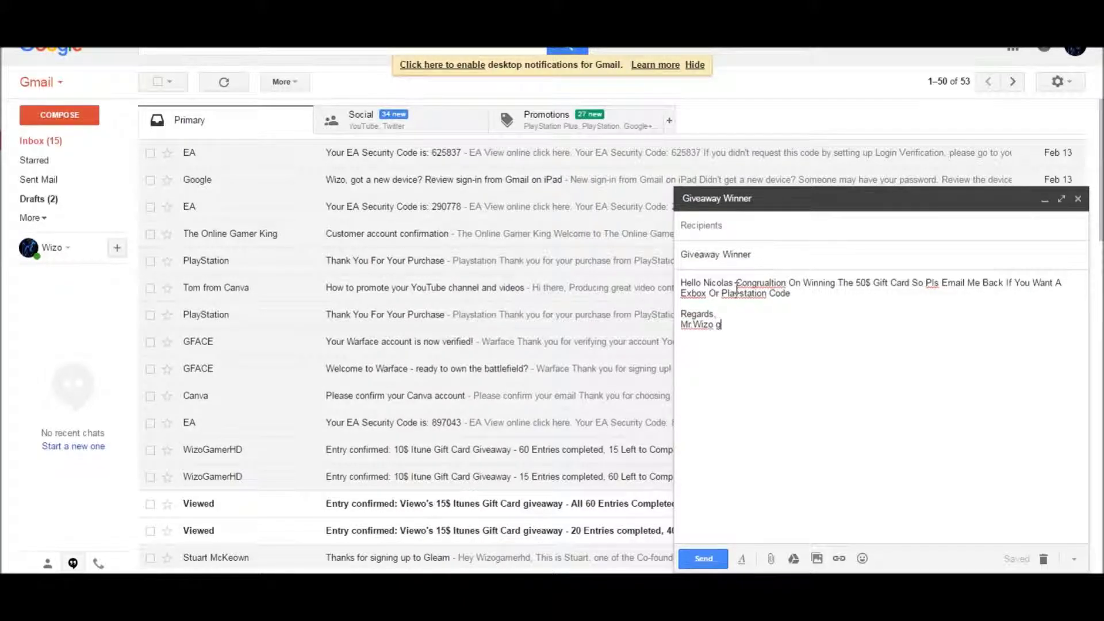
text(A)
key(BackSpace)
key(BackSpace)
text(G)
Fix the misspellings using suggestions: Congratulation, PlayStation and Xbox
right_click(774, 283)
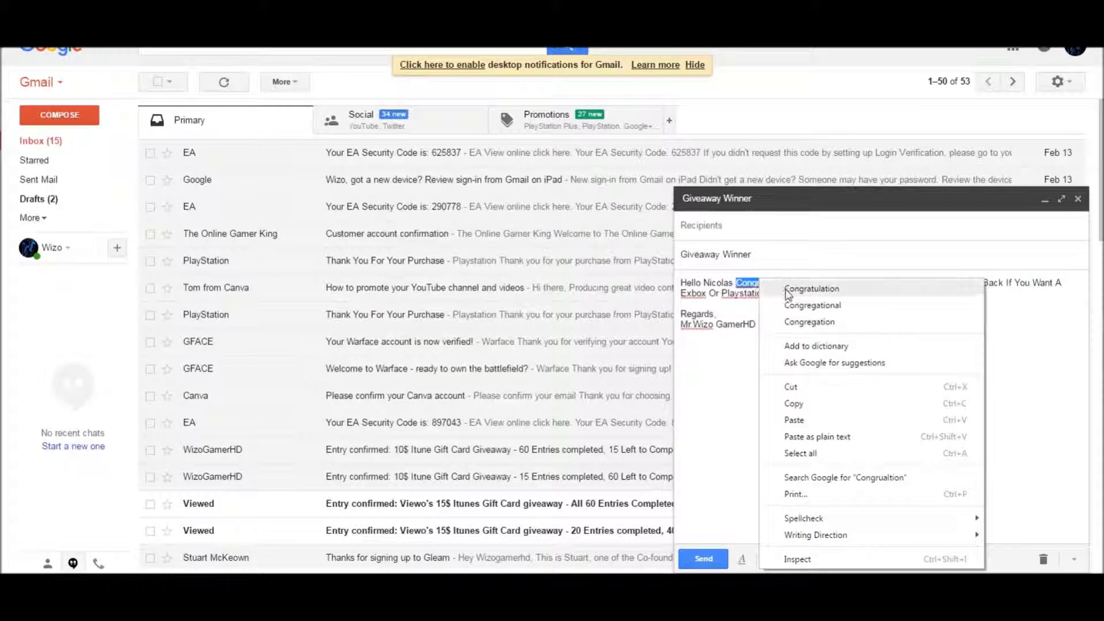
click(799, 289)
right_click(735, 298)
click(736, 299)
right_click(748, 293)
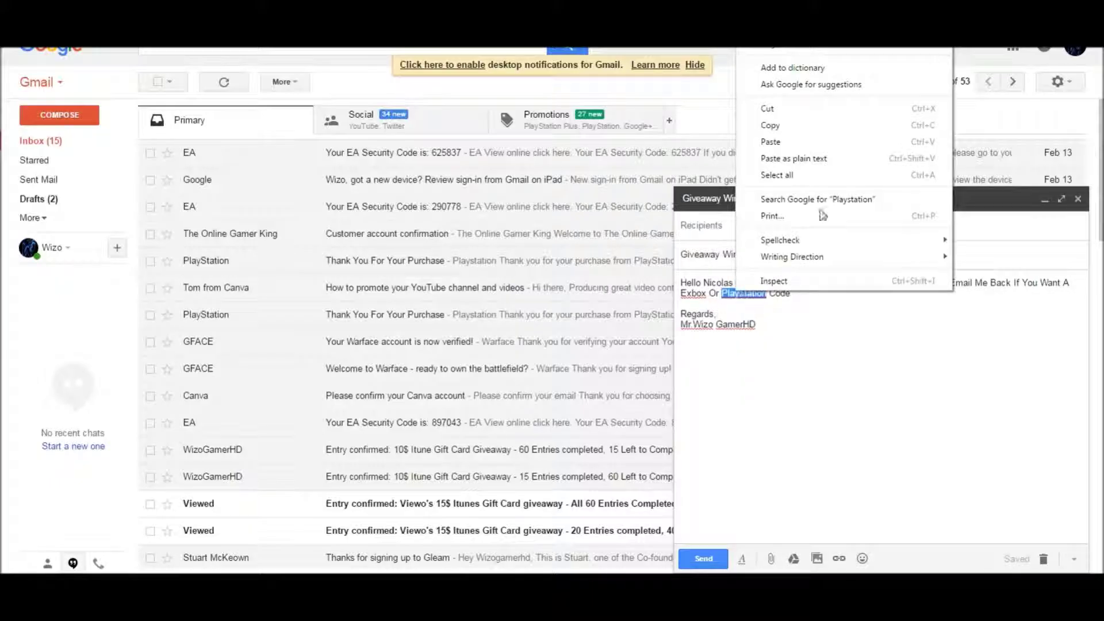
click(788, 84)
right_click(693, 295)
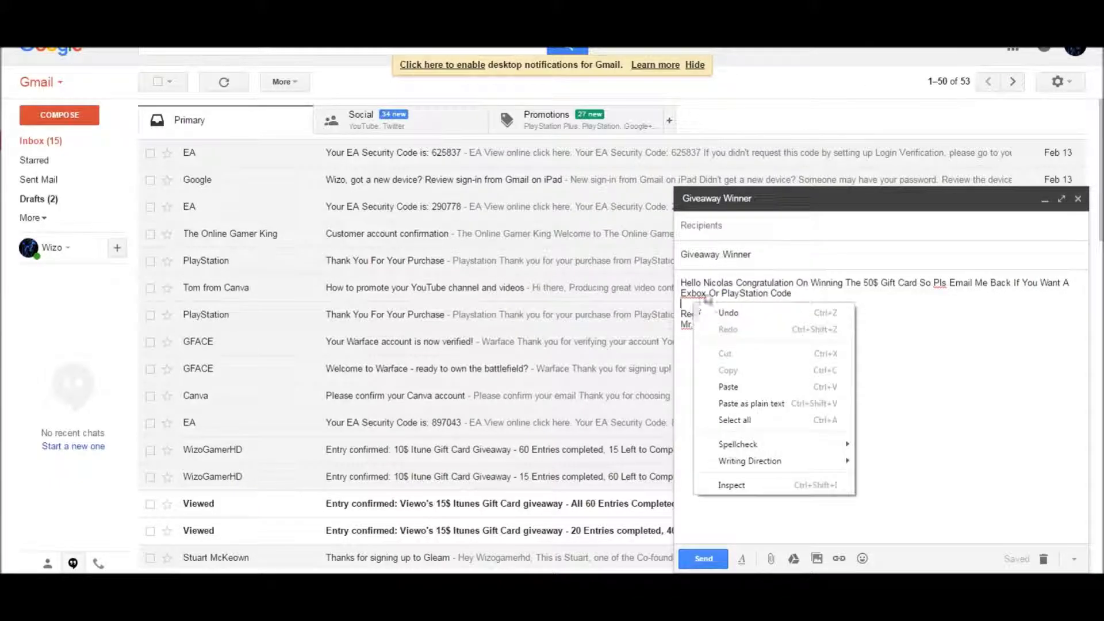
right_click(693, 281)
click(694, 291)
right_click(694, 294)
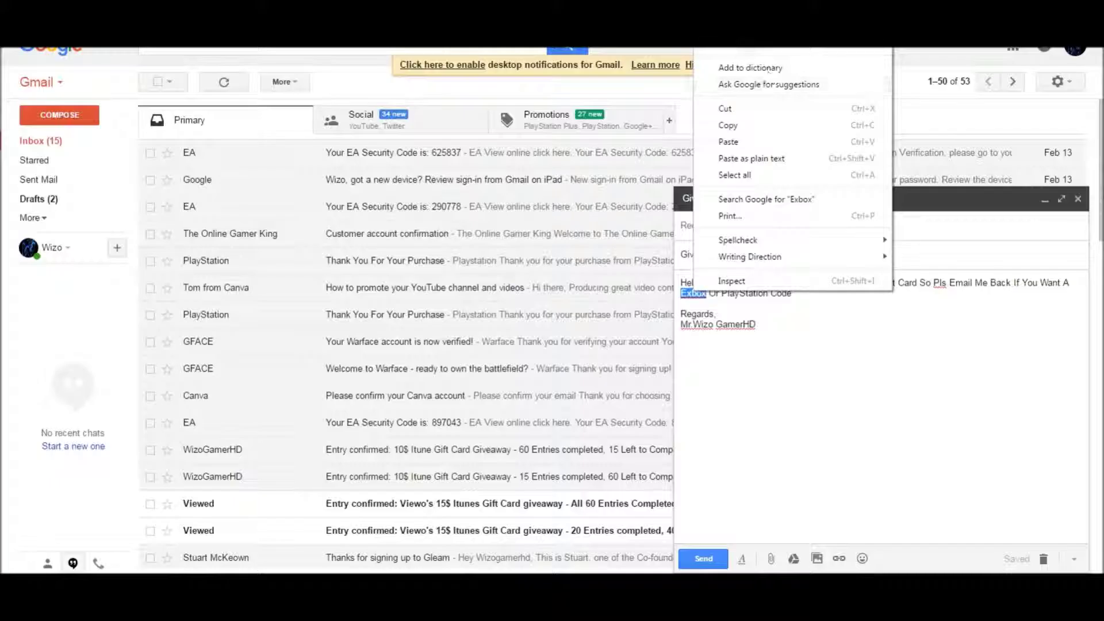
click(788, 50)
Add '!!' after 'Code' and place the cursor on the line above Regards
click(802, 294)
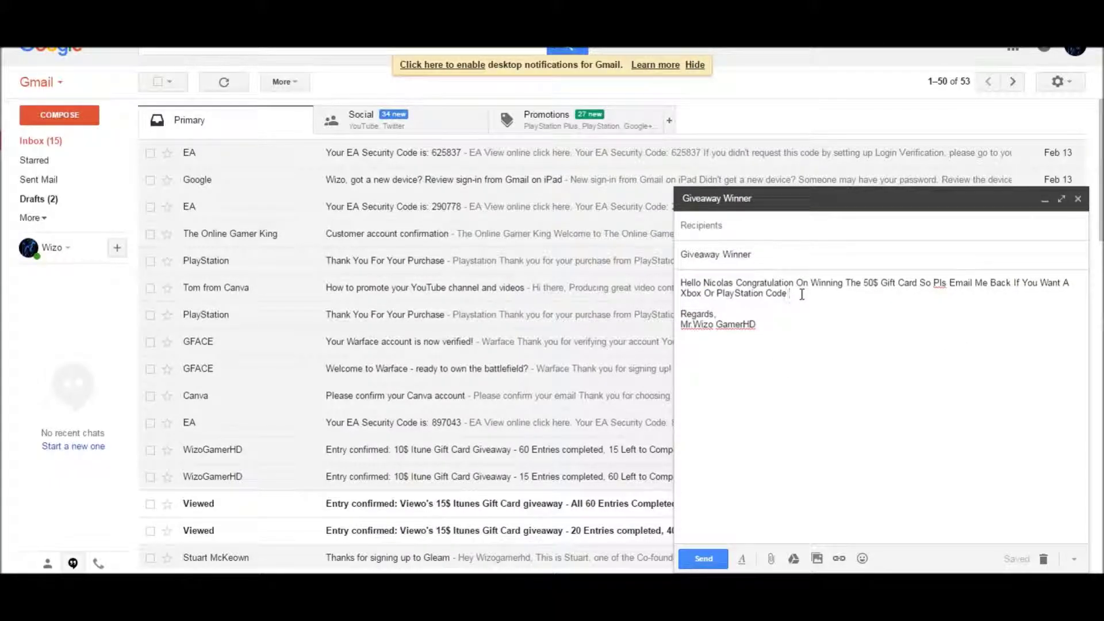
text(!!)
right_click(933, 283)
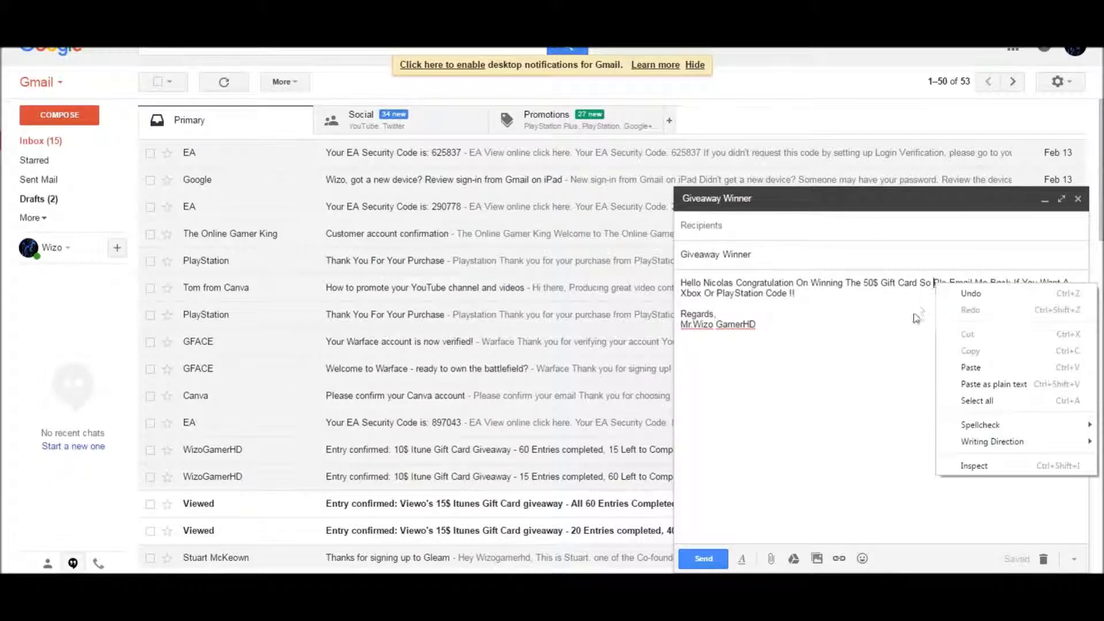
click(915, 313)
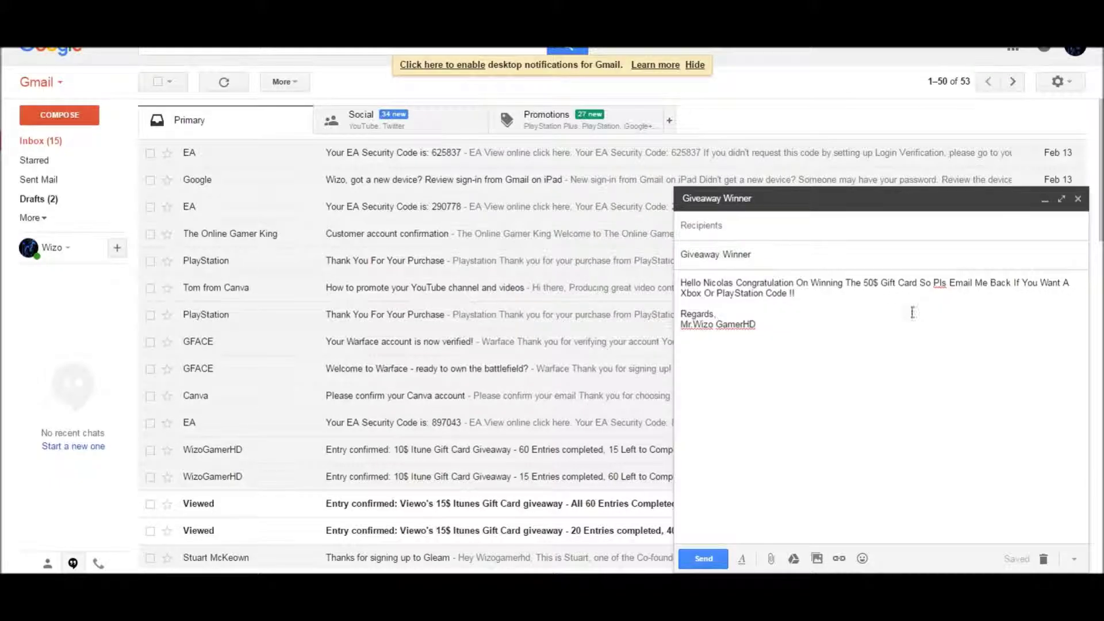
click(906, 300)
Add 'You Have 4 Days To Reply Back' above Regards, correcting 'Repy', with a blank line before the signature
key(Return)
text(Y)
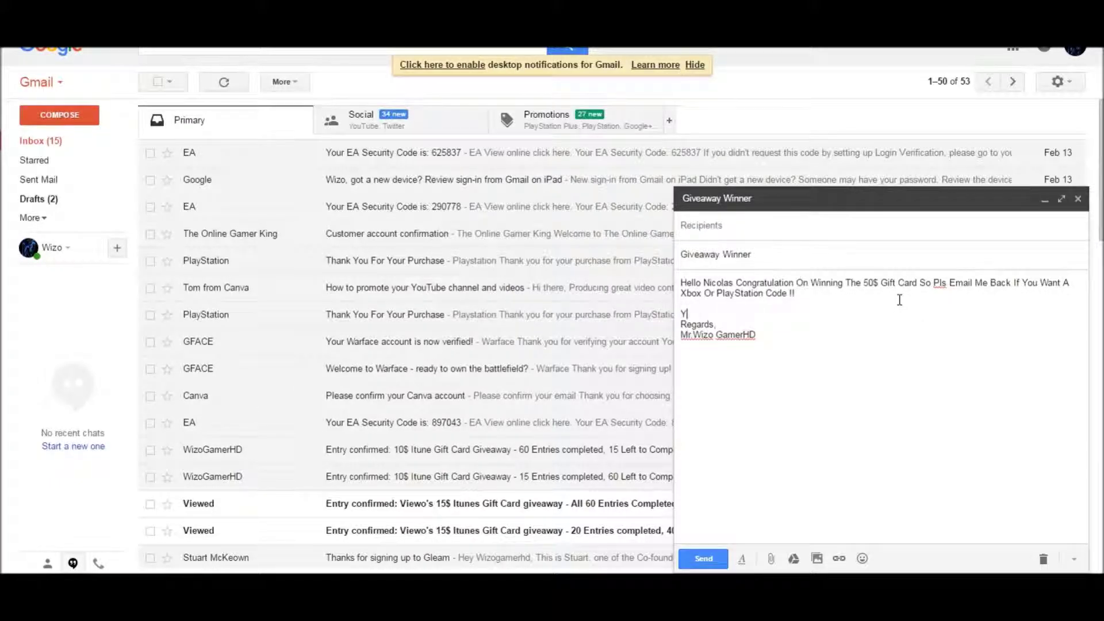
text(ou Hav)
text(e 4 Dya)
text(s )
text(To Replay)
key(BackSpace)
key(BackSpace)
key(BackSpace)
text(ly Back)
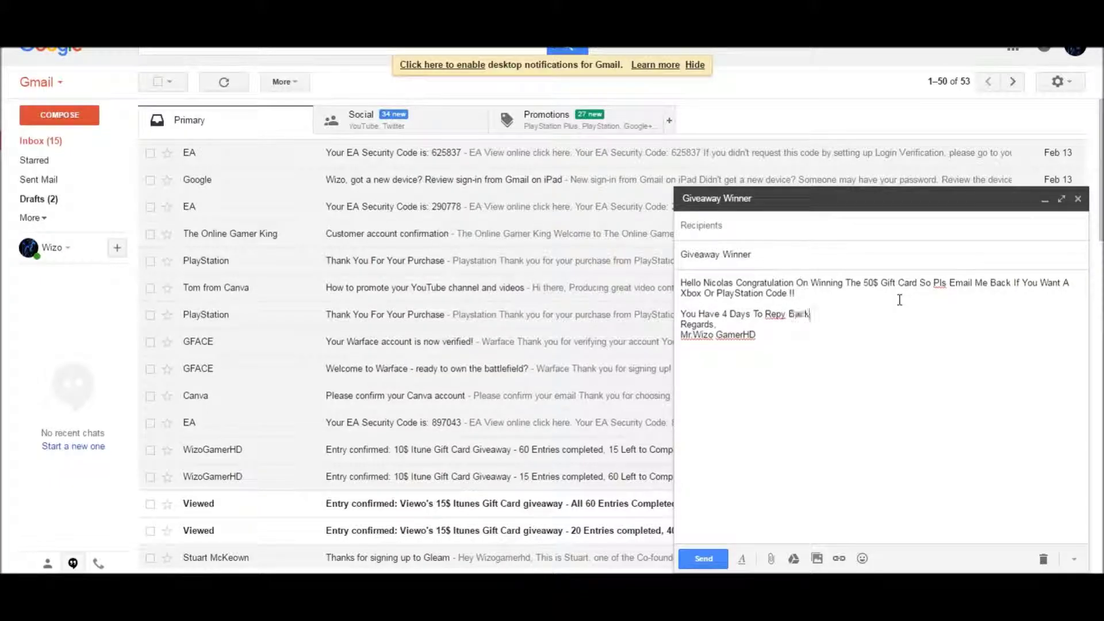
right_click(783, 319)
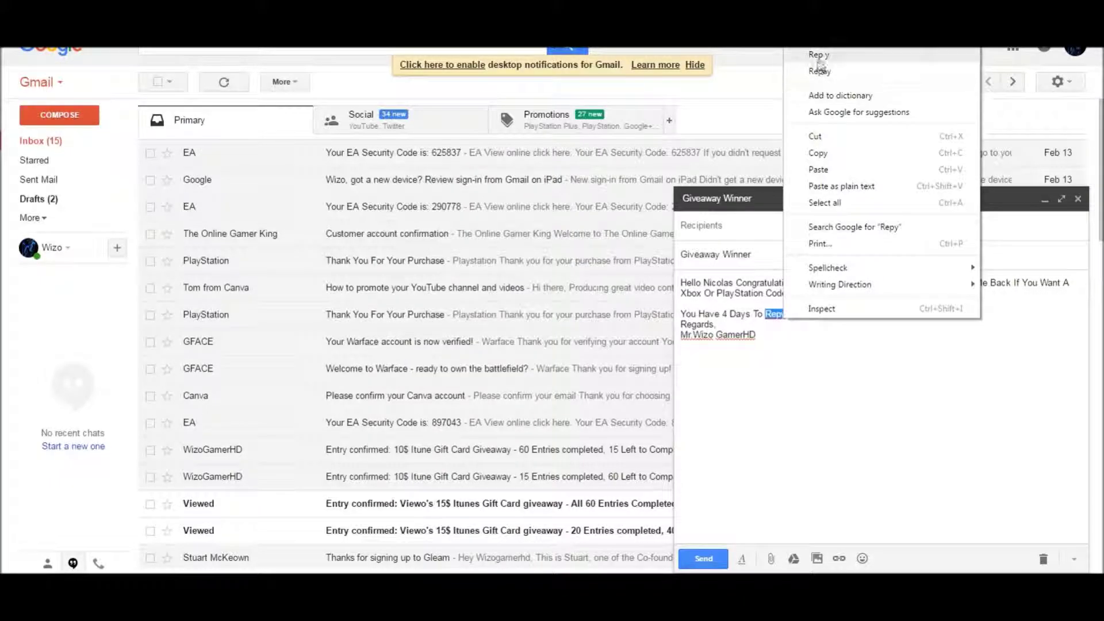
click(983, 424)
double_click(777, 315)
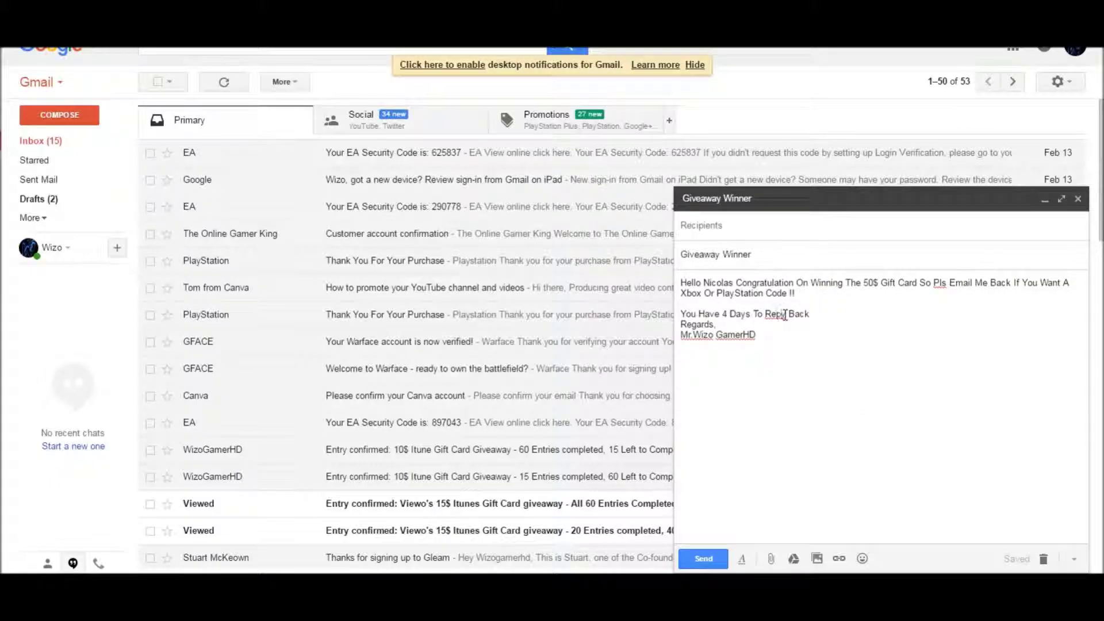
text(Reply)
key(Return)
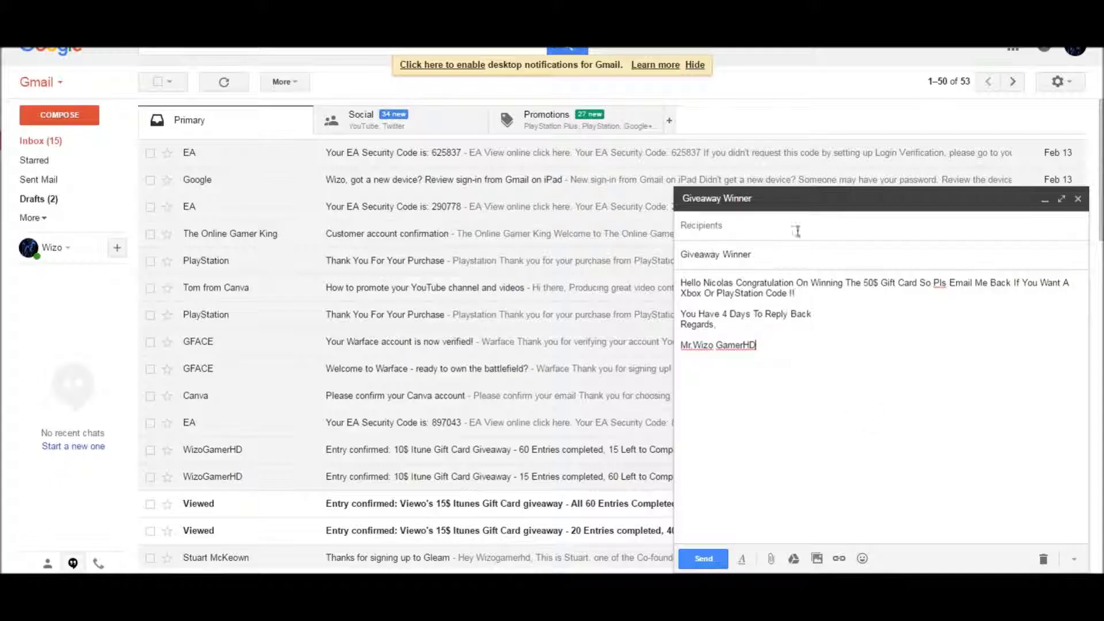
click(692, 226)
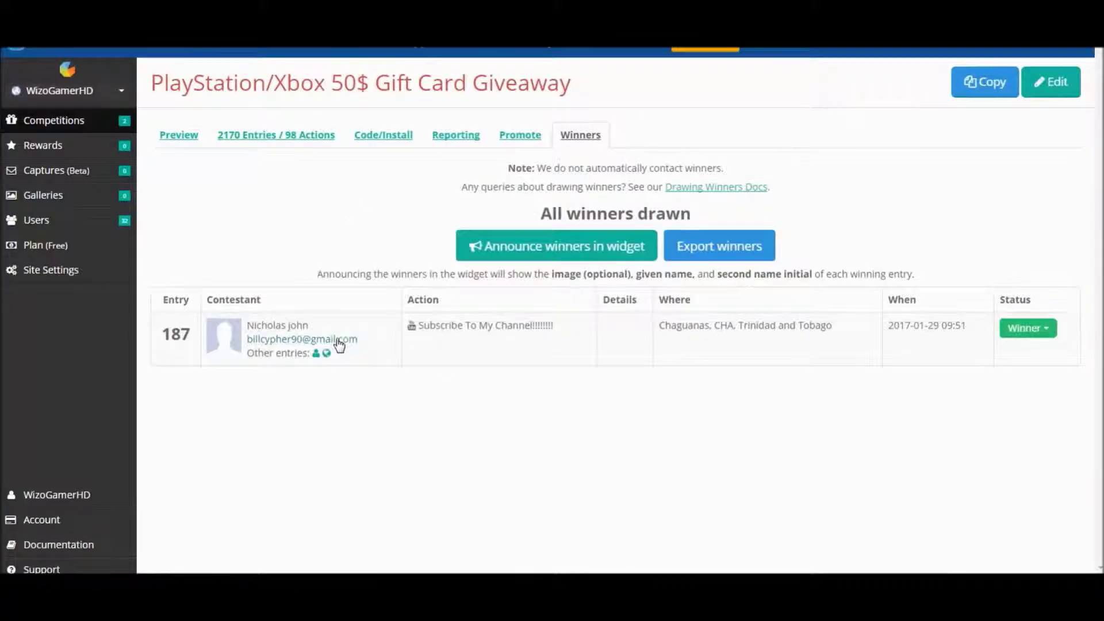
Copy the winner's e-mail from Gleam into the To field, stripping the contestant name and brackets
right_click(339, 344)
click(394, 421)
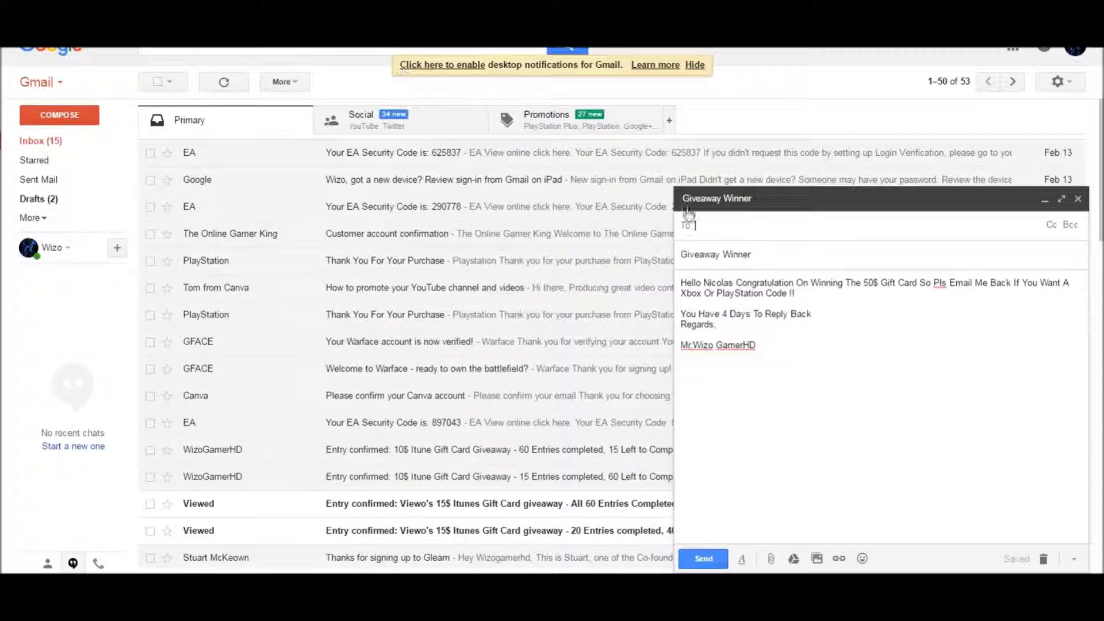
right_click(740, 223)
click(754, 303)
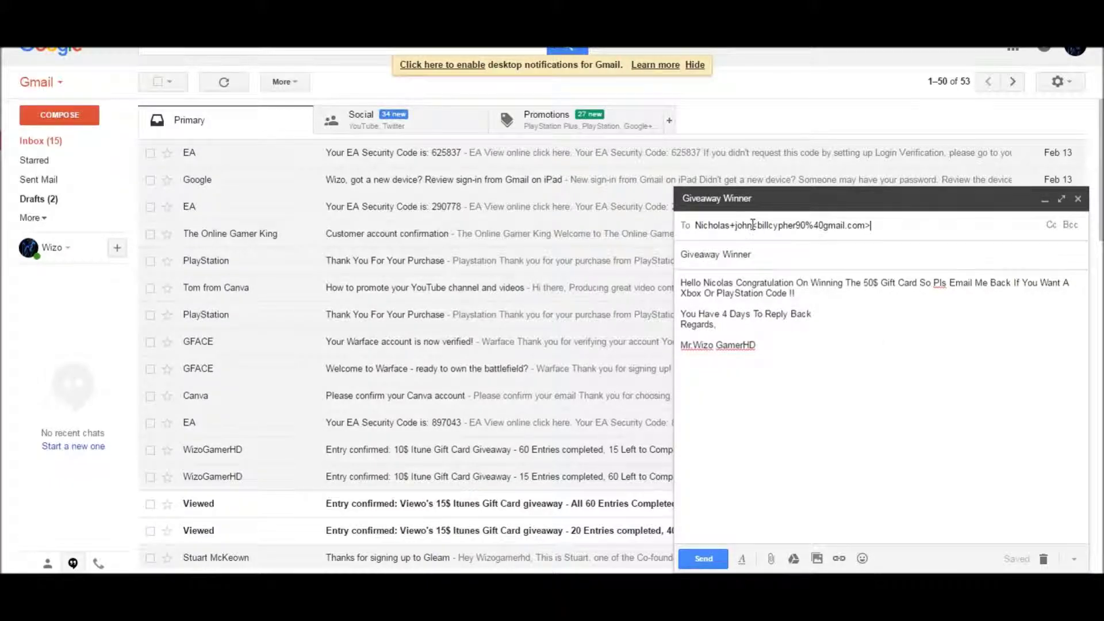
drag(752, 224, 632, 217)
key(BackSpace)
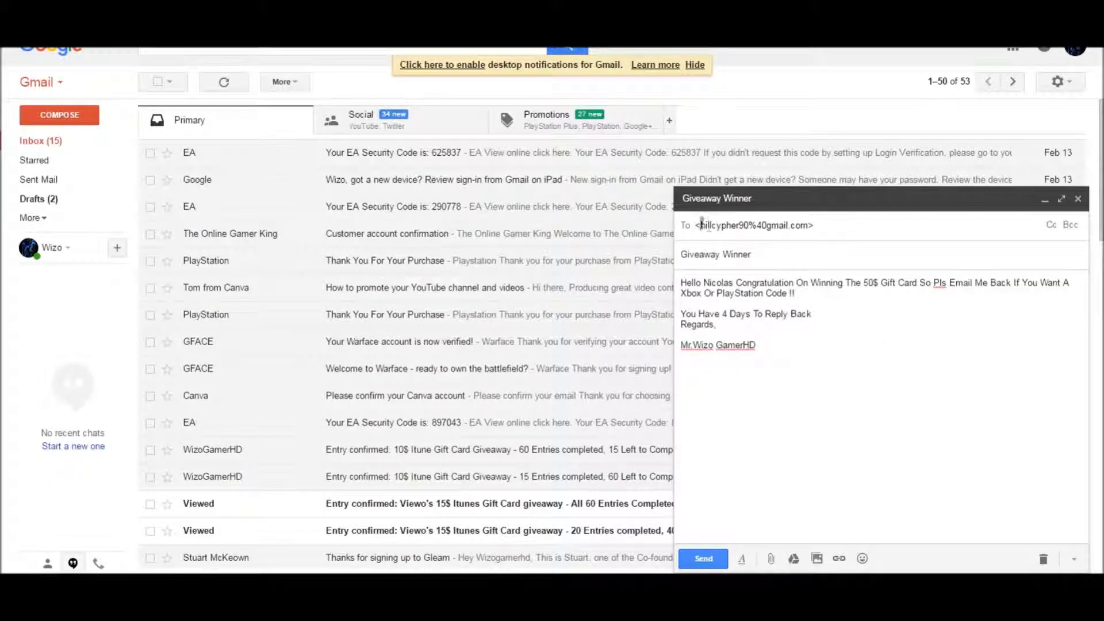
key(Delete)
click(808, 225)
key(BackSpace)
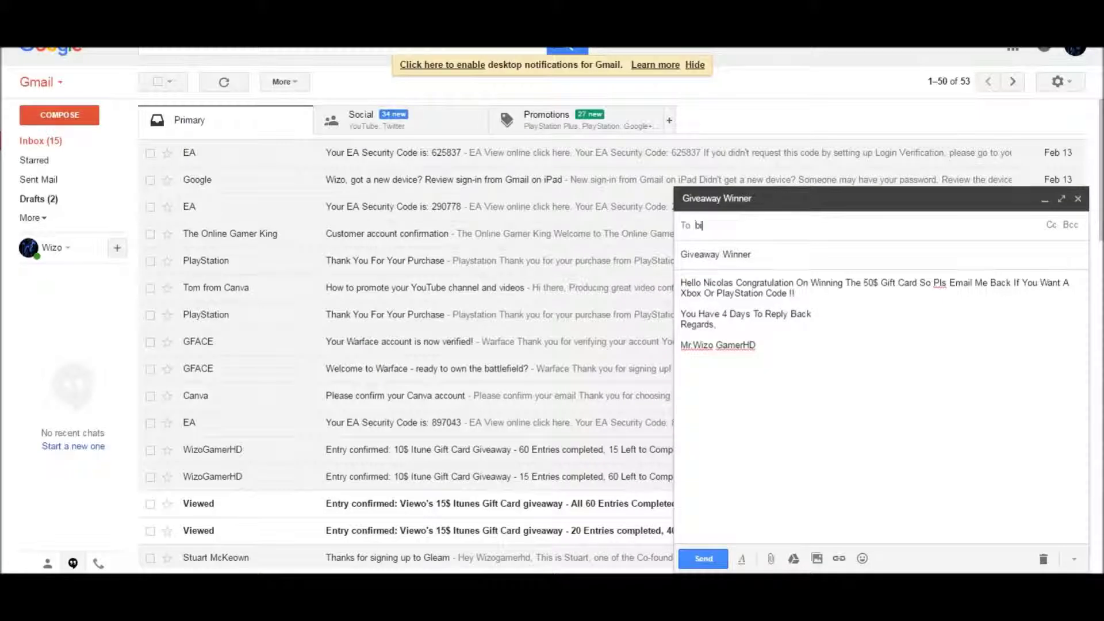
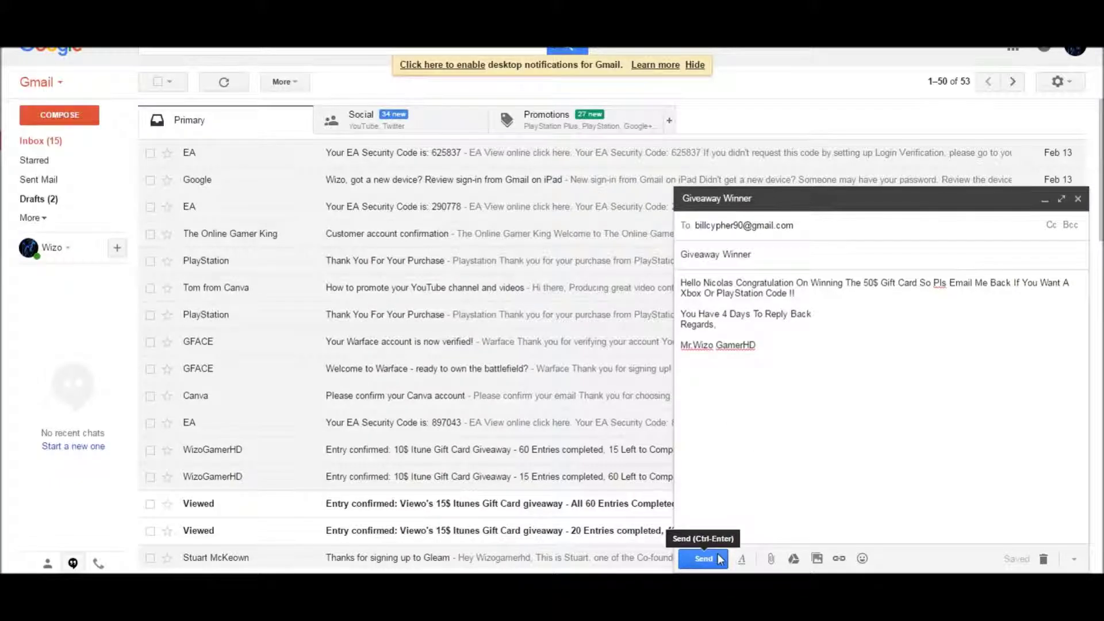
Retype the winner's e-mail address correctly as the recipient and send the message
click(705, 558)
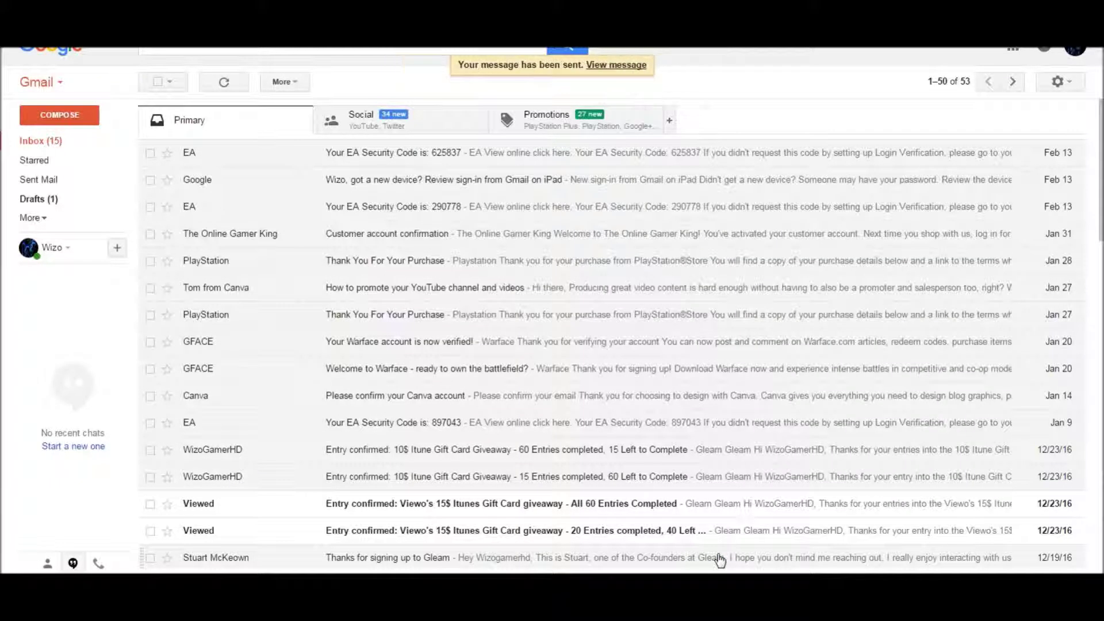